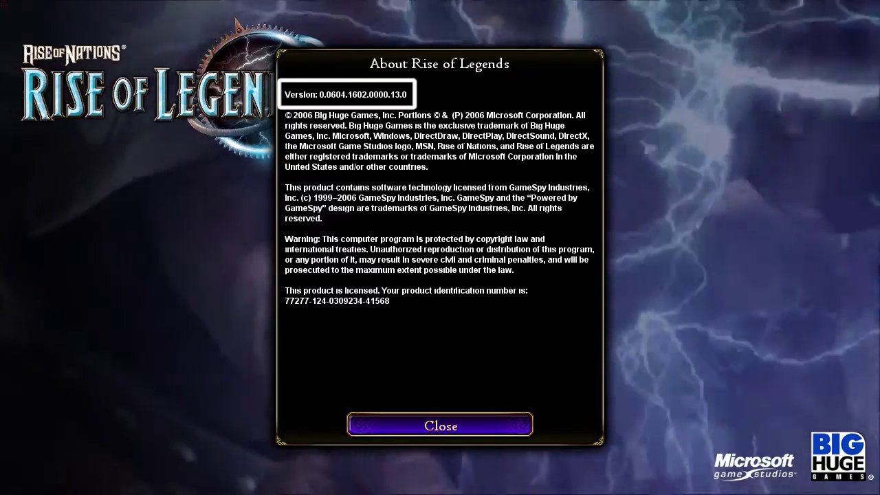
Close the game's version information and clear the read-only attribute on the Rise of Legends folder, including its subfolders and files
{"action": "key", "text": "Escape"}
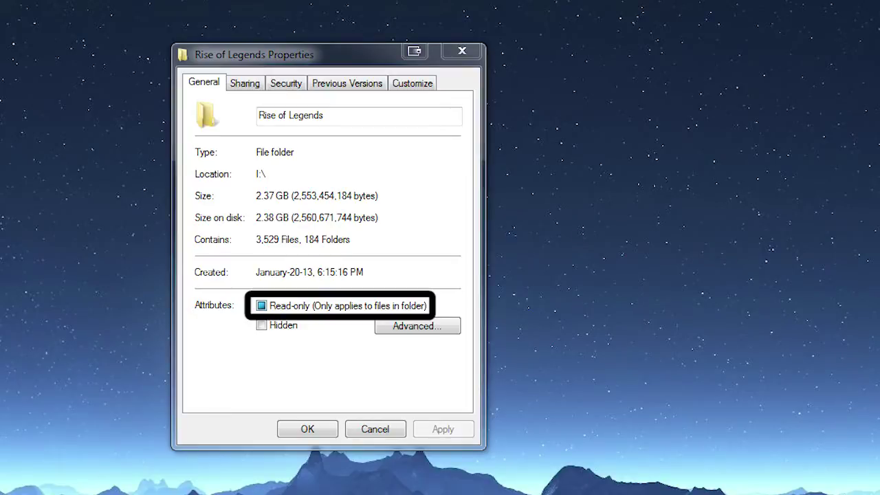
{"action": "left_click", "coordinate": [261, 305]}
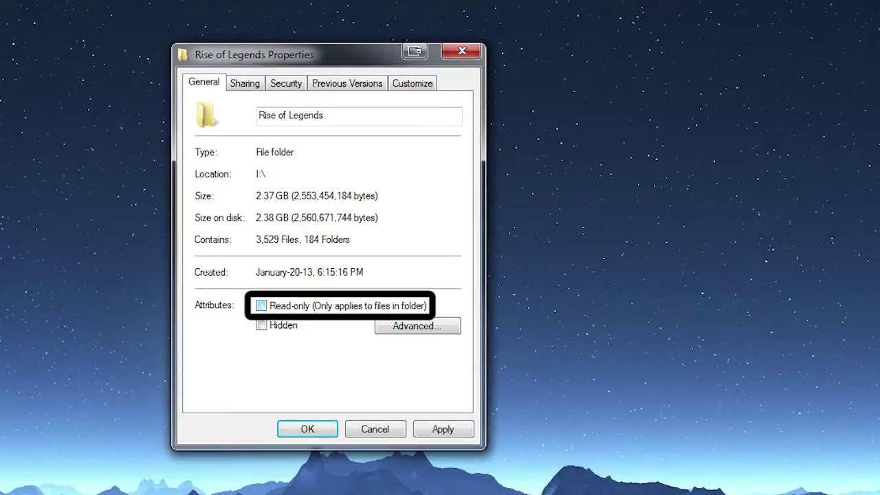
{"action": "left_click", "coordinate": [442, 428]}
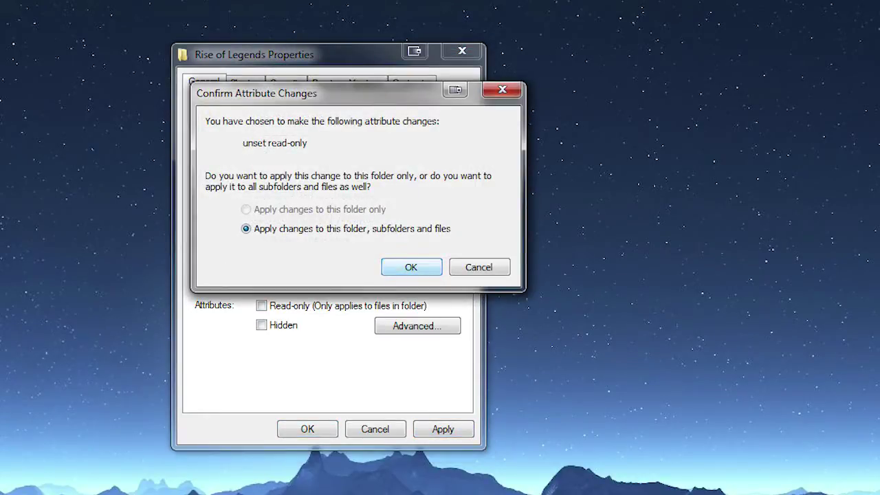
{"action": "left_click_drag", "start_coordinate": [311, 93], "coordinate": [613, 54]}
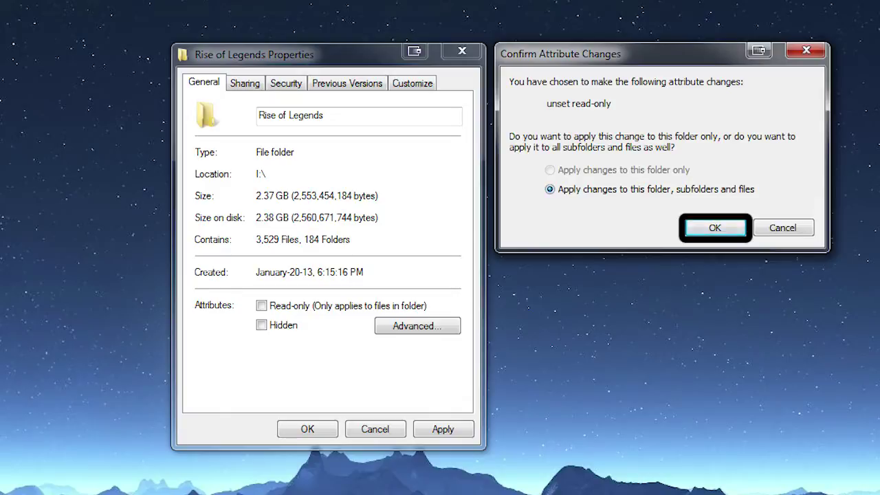
{"action": "key", "text": "Return"}
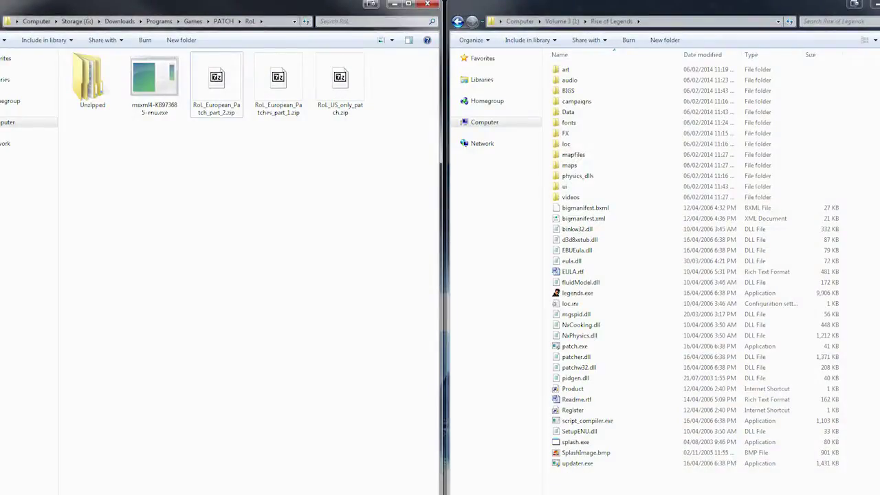
Examine the European and US patch archives and the msxml4 installer in the RoL patch folder
{"action": "left_click", "coordinate": [216, 83]}
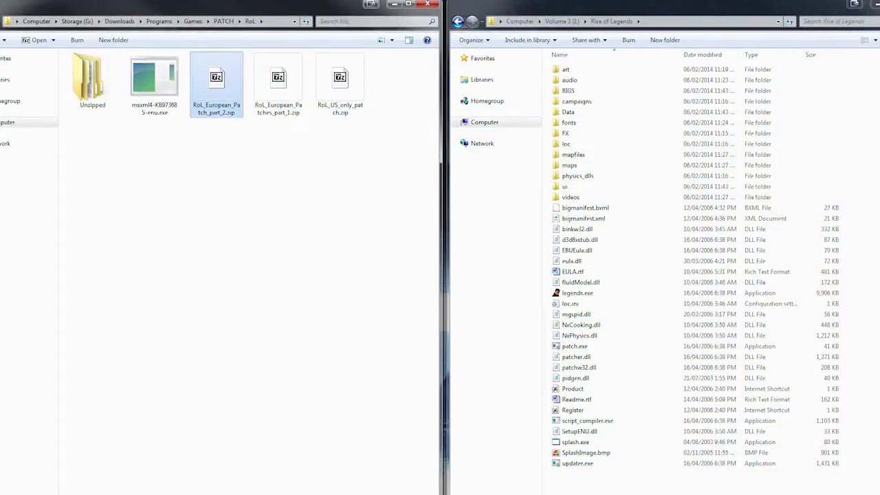
{"action": "key", "text": "ctrl+space"}
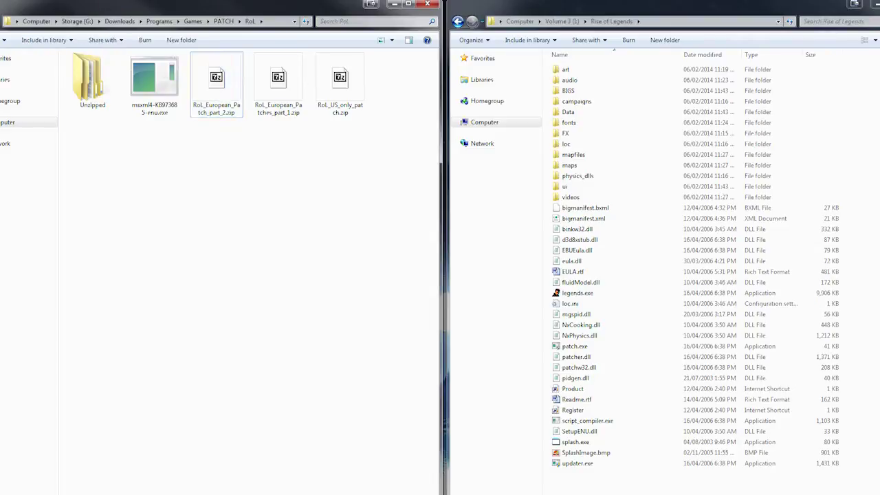
{"action": "left_click", "coordinate": [340, 83]}
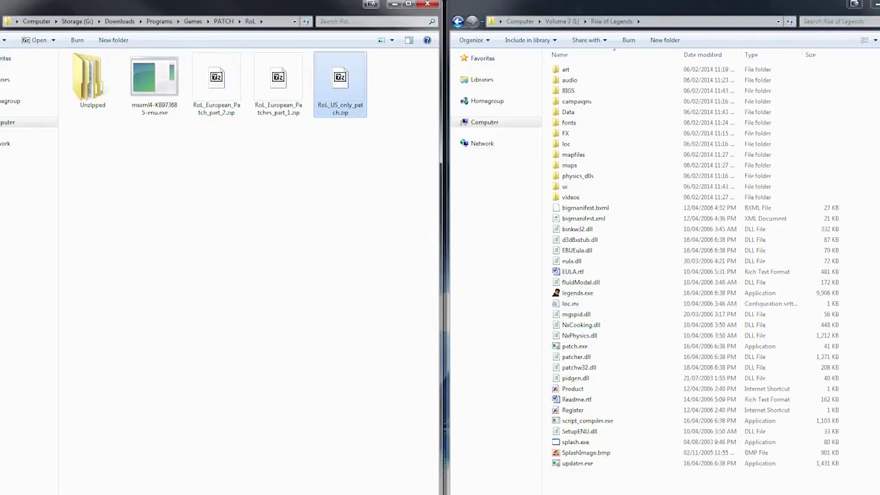
{"action": "key", "text": "ctrl+space"}
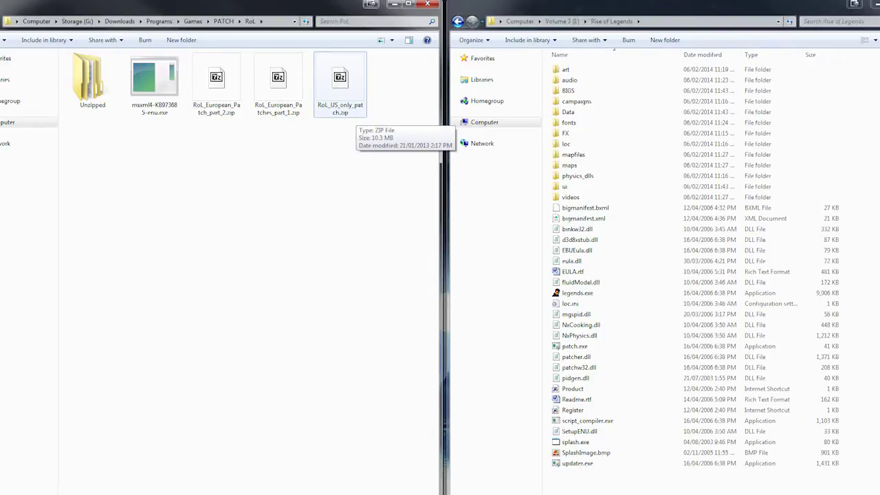
{"action": "left_click_drag", "start_coordinate": [288, 145], "coordinate": [211, 88]}
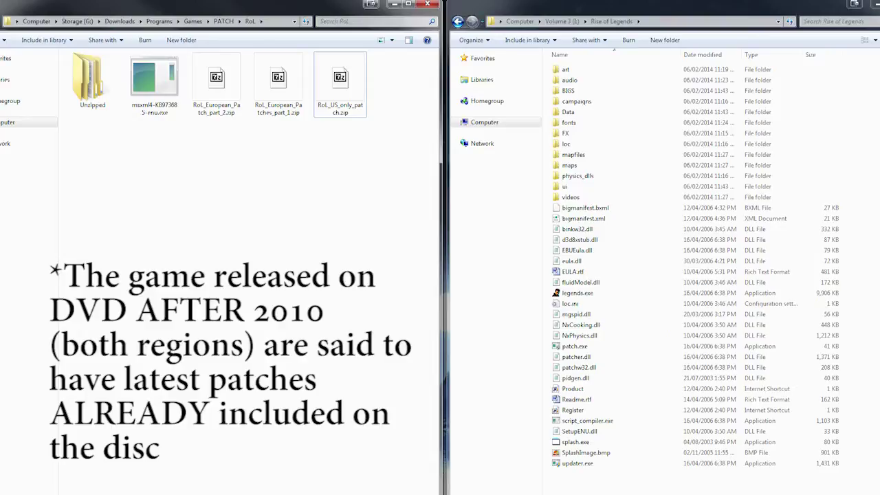
{"action": "left_click", "coordinate": [154, 82]}
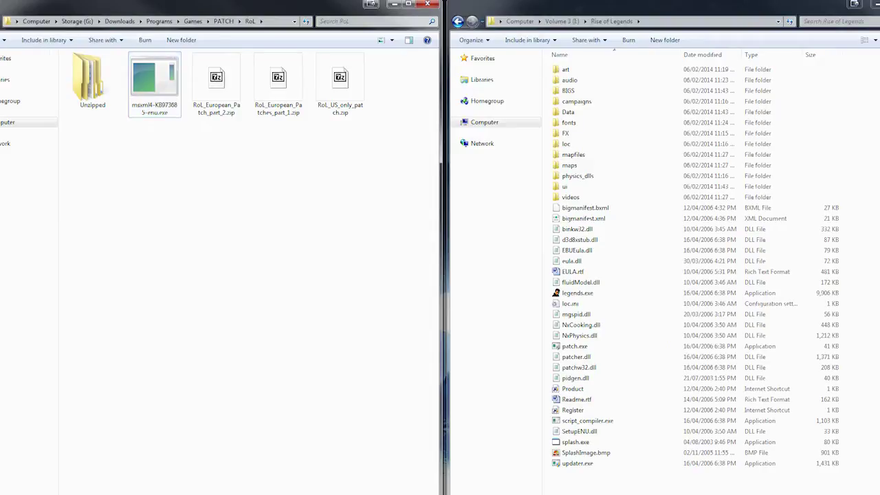
{"action": "left_click", "coordinate": [154, 82]}
{"action": "left_click", "coordinate": [154, 83]}
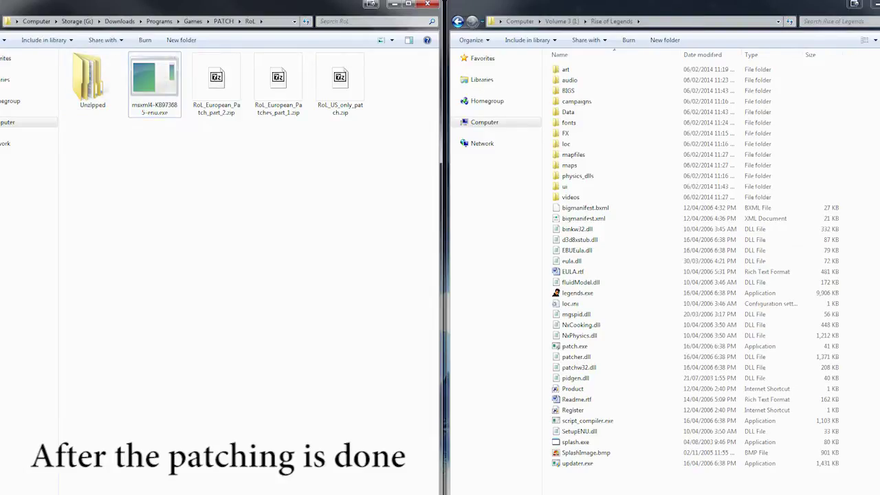
Copy the patches folder from the unzipped EU patch 1 folder into the Rise of Legends game directory
{"action": "left_click", "coordinate": [92, 81]}
{"action": "key", "text": "Return"}
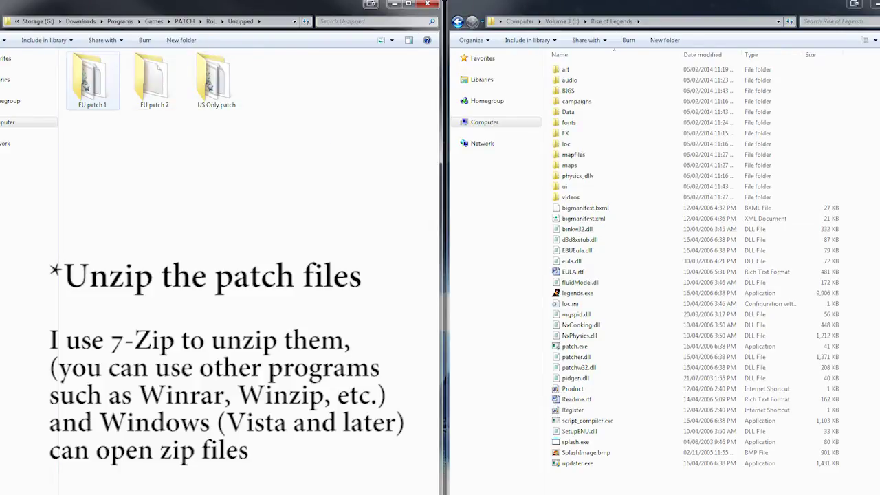
{"action": "double_click", "coordinate": [89, 79]}
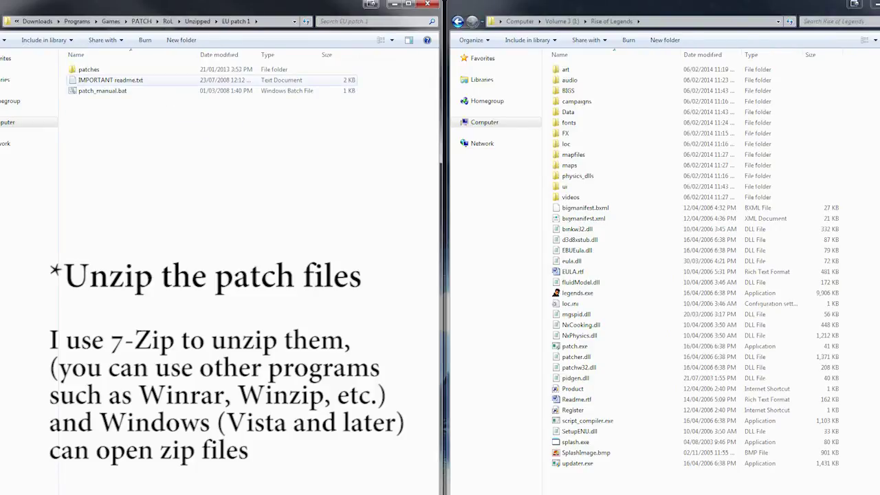
{"action": "left_click", "coordinate": [90, 70]}
{"action": "double_click", "coordinate": [90, 70]}
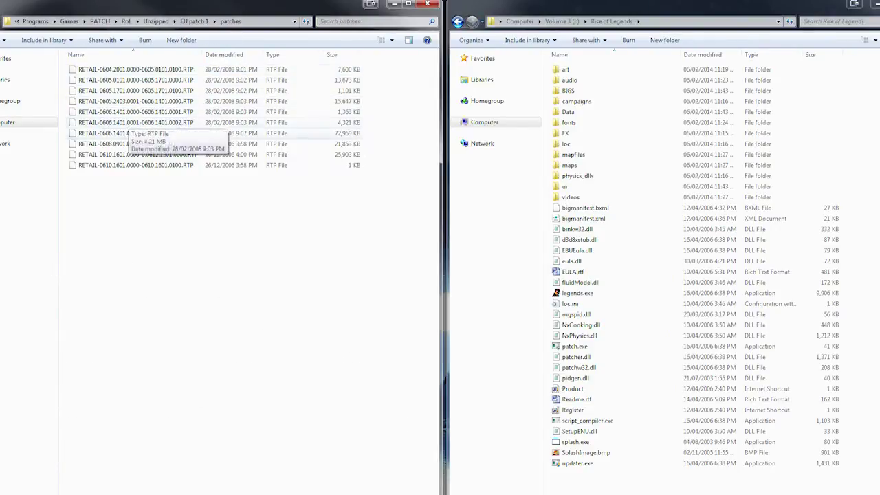
{"action": "left_click_drag", "start_coordinate": [153, 184], "coordinate": [631, 481]}
{"action": "key", "text": "BackSpace"}
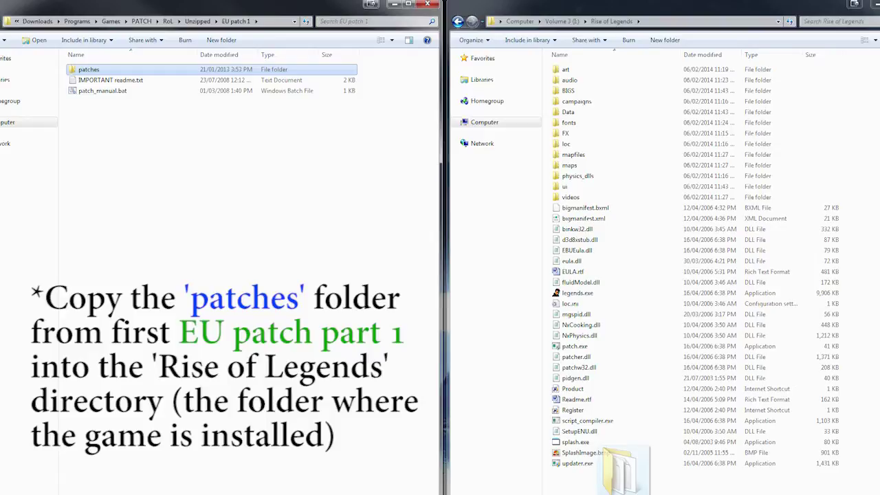
{"action": "left_click_drag", "start_coordinate": [622, 468], "coordinate": [622, 467]}
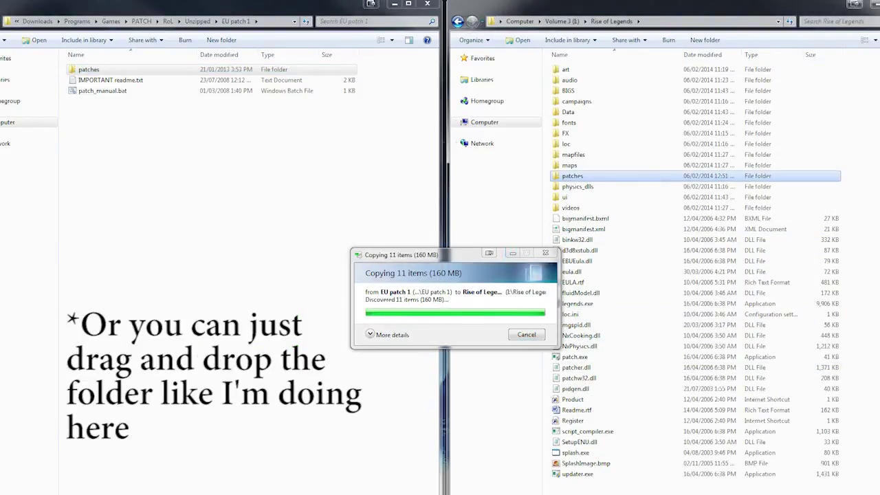
{"action": "left_click", "coordinate": [206, 172]}
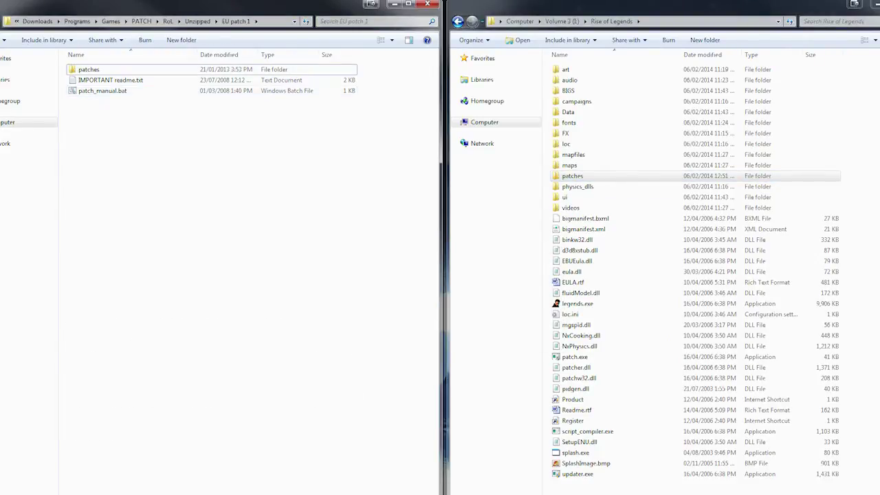
Copy RETAIL-0612.1201.0000-0.0704.1001.0000.RTP from the EU patch 2 folder into the game's patches folder
{"action": "key", "text": "BackSpace"}
{"action": "double_click", "coordinate": [155, 80]}
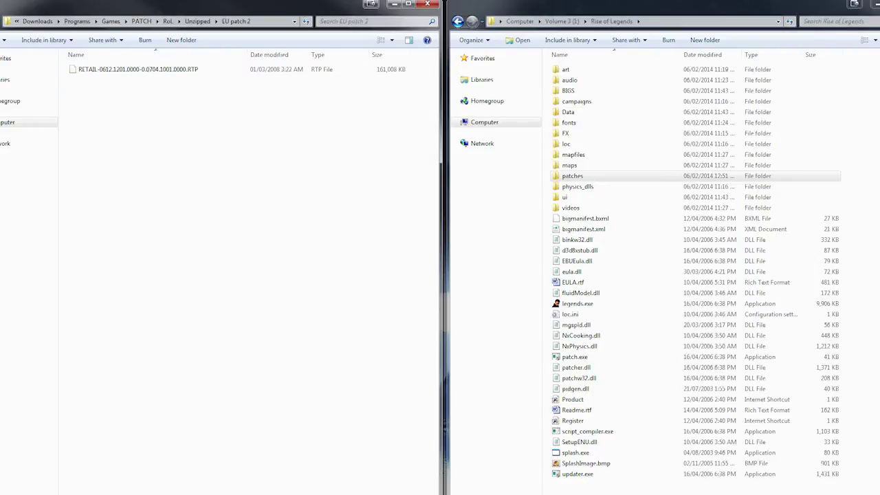
{"action": "double_click", "coordinate": [574, 177]}
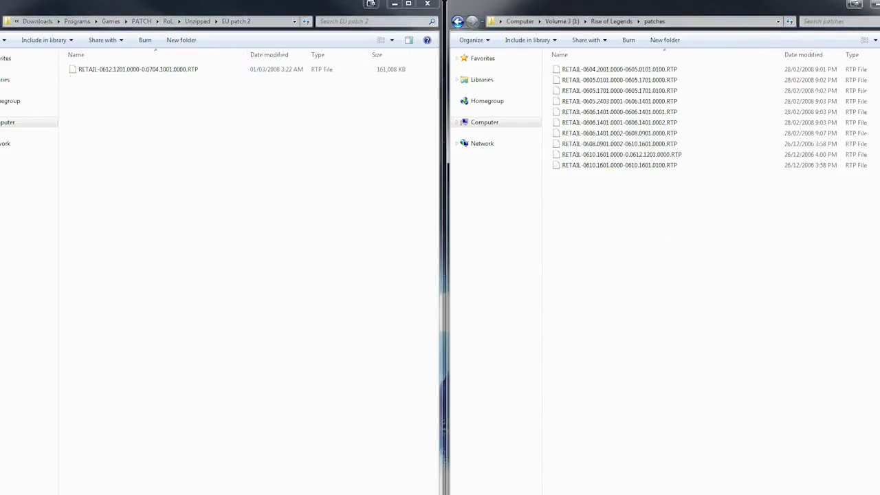
{"action": "left_click_drag", "start_coordinate": [172, 69], "coordinate": [625, 214]}
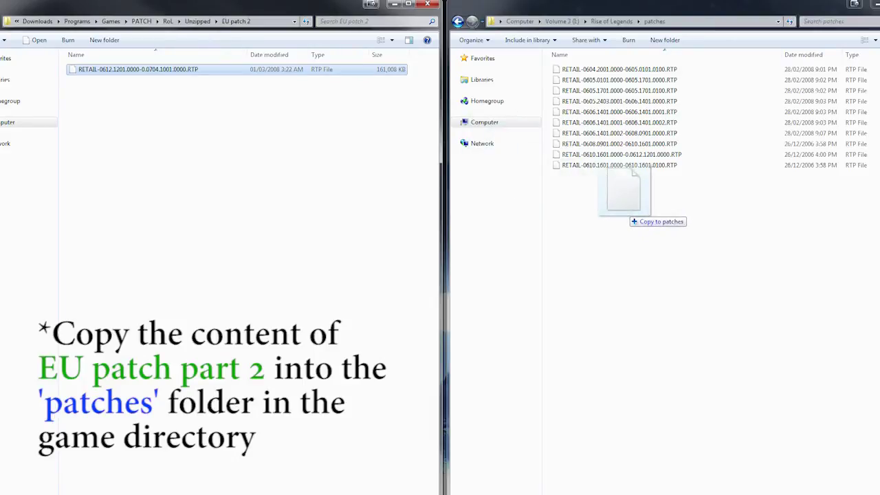
{"action": "left_click_drag", "start_coordinate": [636, 172], "coordinate": [644, 172]}
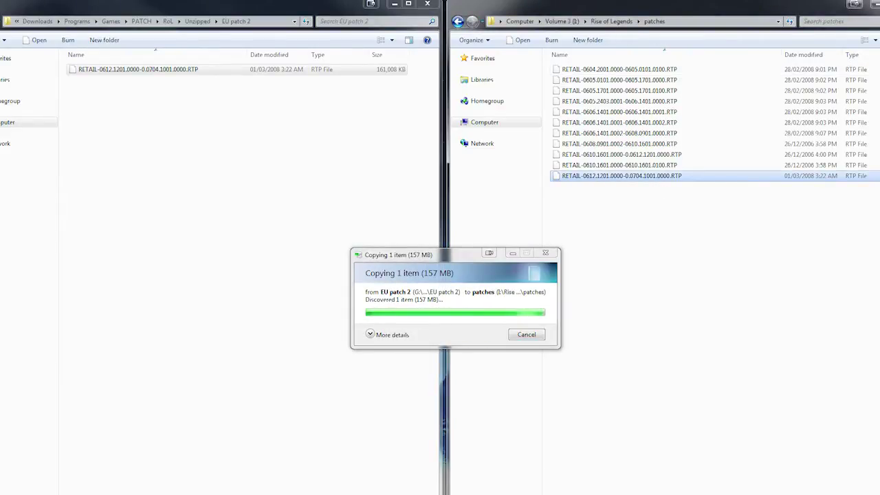
Copy RETAIL-0604.1602-0604.2001.RTP from the US Only patch folder into the game's patches folder
{"action": "key", "text": "BackSpace"}
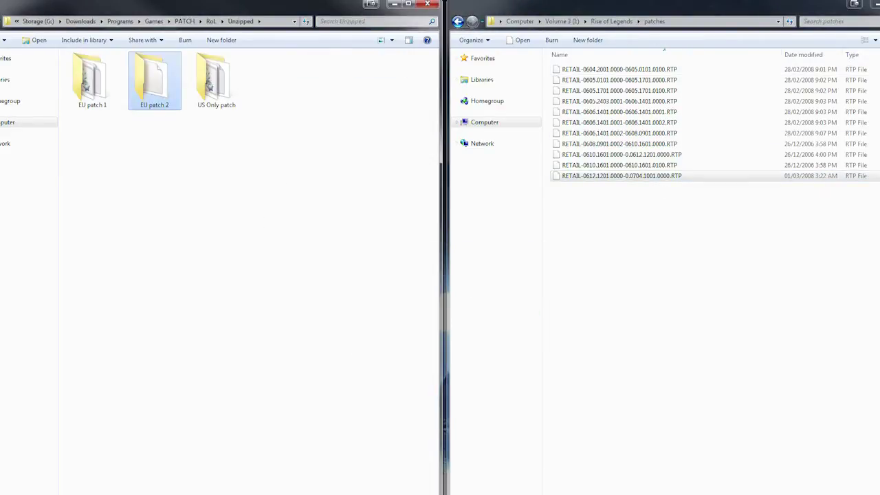
{"action": "double_click", "coordinate": [216, 81]}
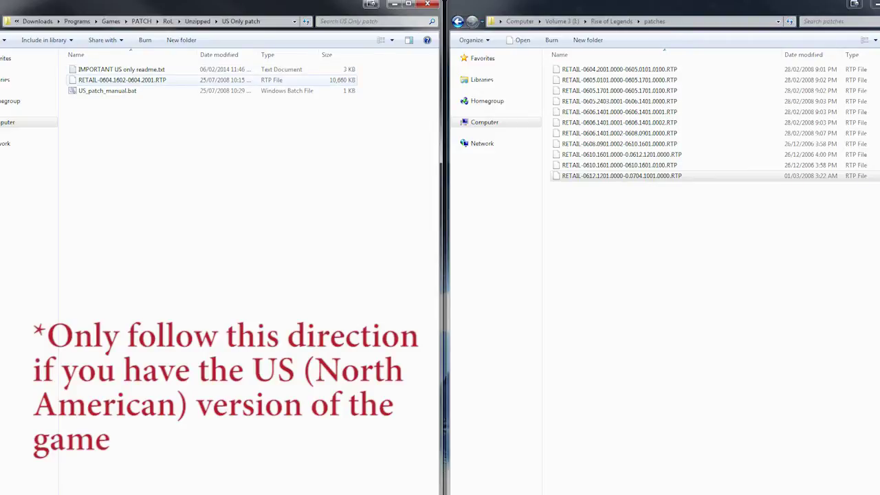
{"action": "left_click_drag", "start_coordinate": [122, 79], "coordinate": [632, 233]}
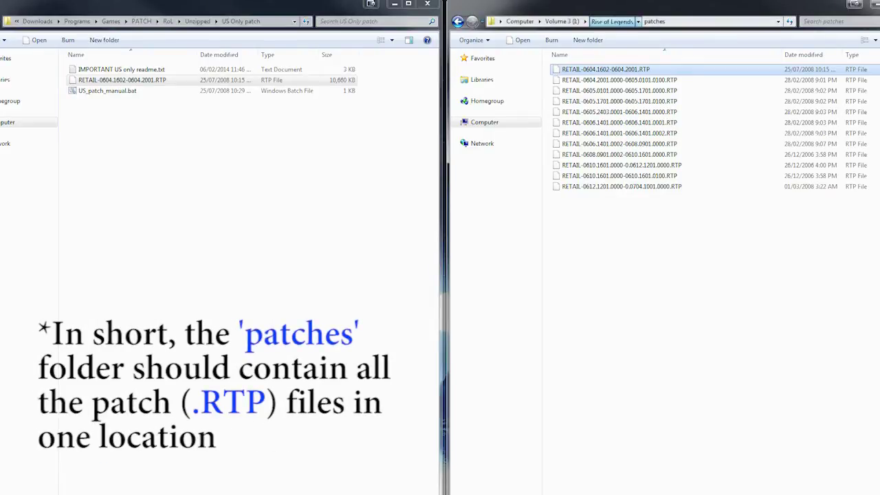
Copy US_patch_manual.bat from the US Only patch folder into the main Rise of Legends directory
{"action": "left_click", "coordinate": [612, 21]}
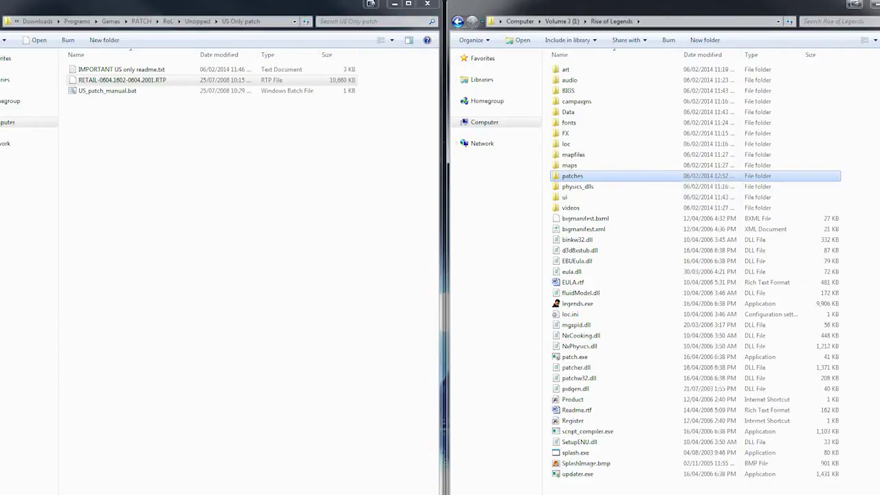
{"action": "left_click", "coordinate": [108, 90]}
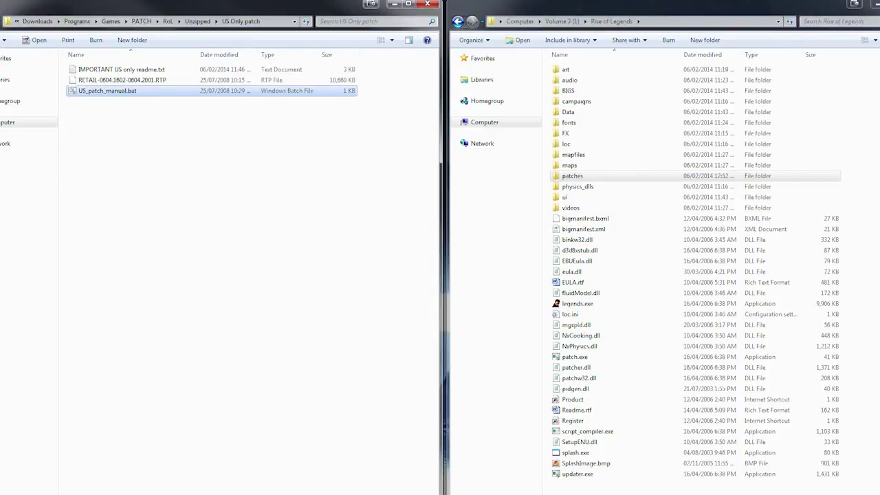
{"action": "key", "text": "ctrl+space"}
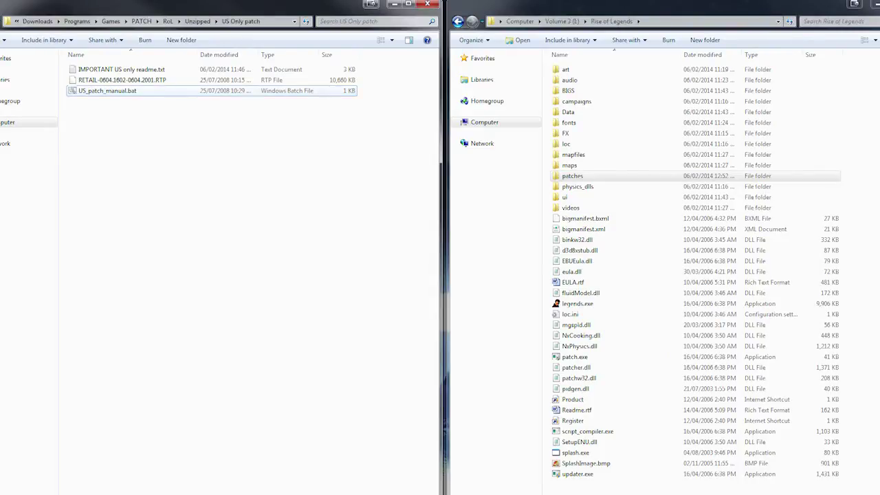
{"action": "key", "text": "ctrl+space"}
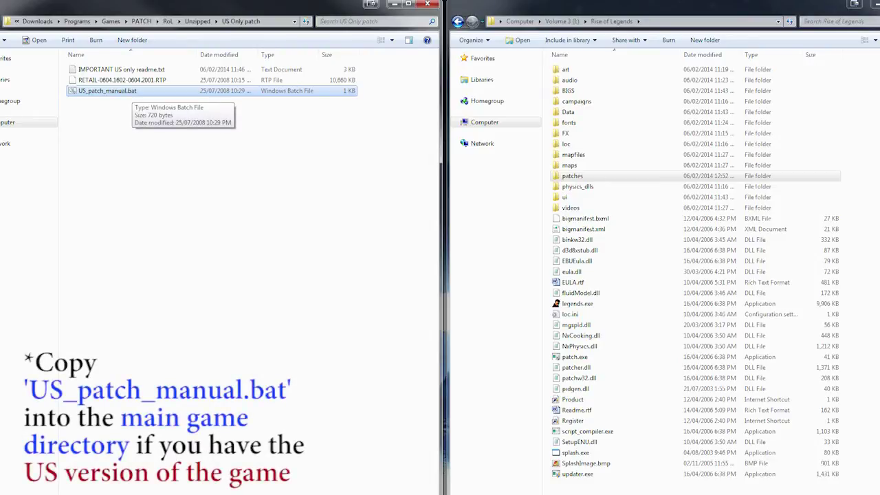
{"action": "right_click", "coordinate": [129, 92]}
{"action": "left_click_drag", "start_coordinate": [110, 91], "coordinate": [619, 481]}
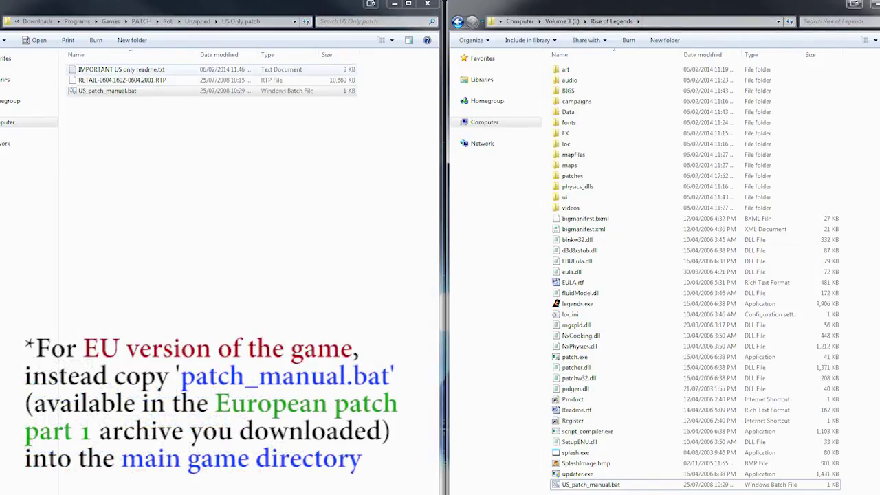
{"action": "left_click", "coordinate": [121, 70]}
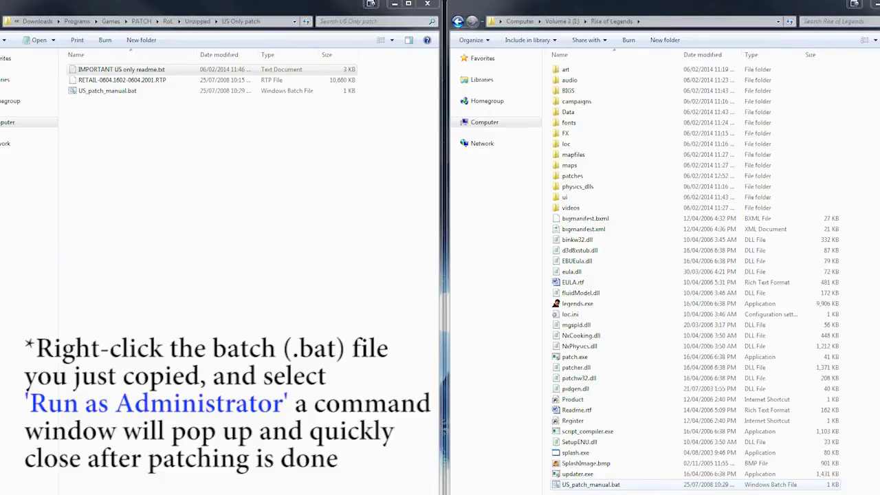
Run the copied US_patch_manual.bat in the Rise of Legends directory as administrator
{"action": "left_click", "coordinate": [589, 484]}
{"action": "right_click", "coordinate": [590, 484]}
{"action": "right_click", "coordinate": [612, 484]}
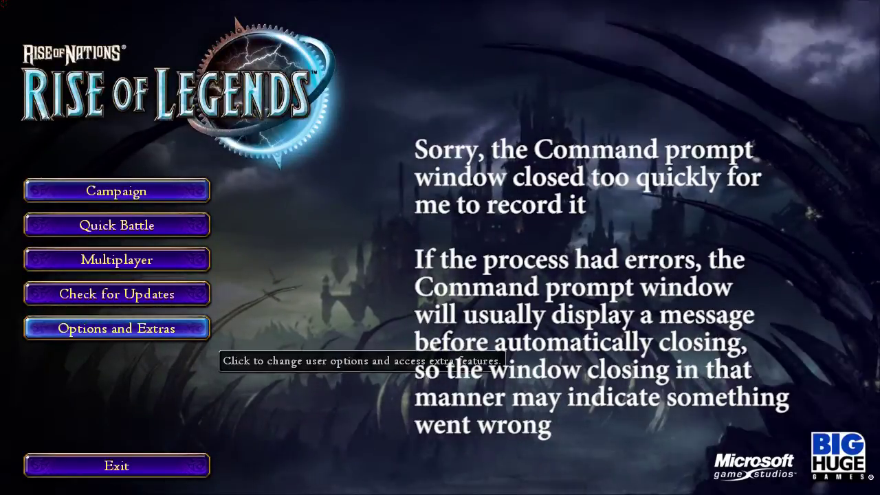
Switch to Rise of Legends and open its About information to check the game version
{"action": "left_click", "coordinate": [117, 329]}
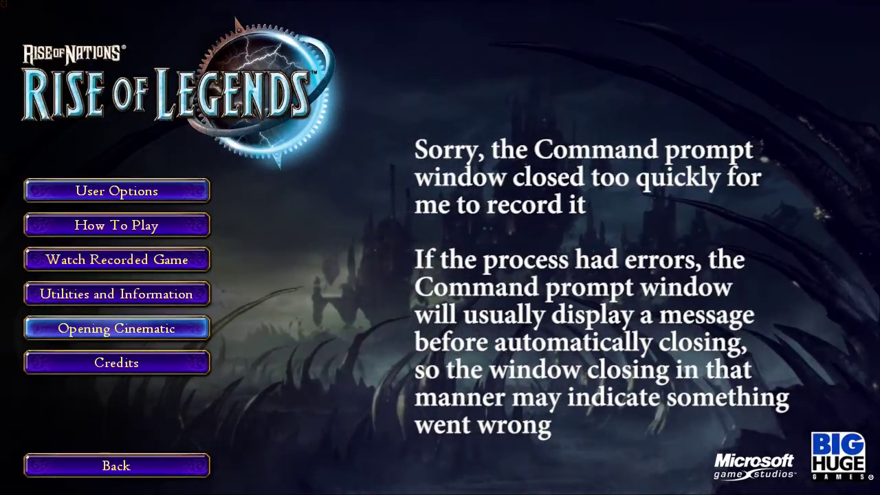
{"action": "left_click", "coordinate": [117, 294]}
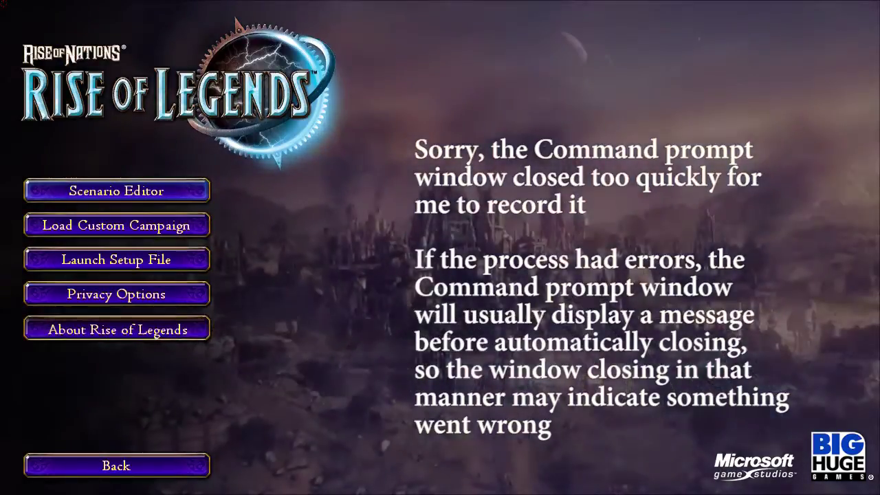
{"action": "left_click", "coordinate": [117, 328]}
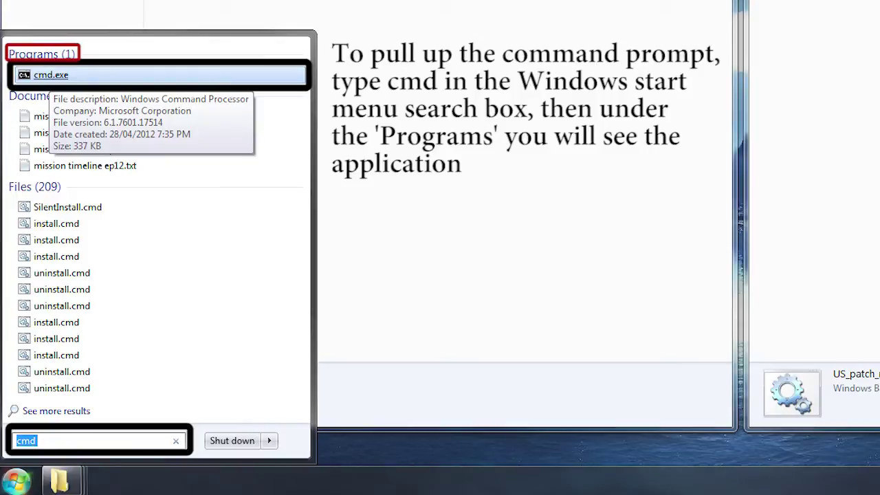
Open cmd.exe as administrator and run US_patch_manual.bat from the I:\Rise of Legends directory
{"action": "right_click", "coordinate": [49, 76]}
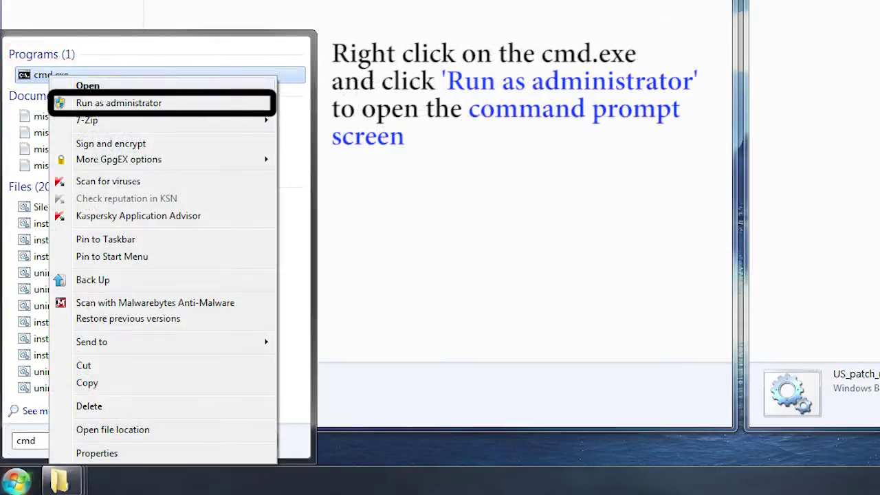
{"action": "left_click", "coordinate": [118, 102]}
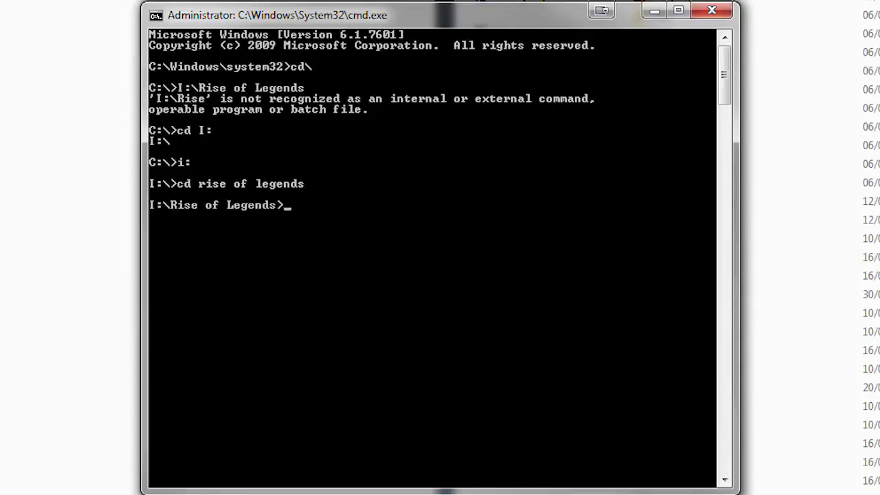
{"action": "type", "text": "US"}
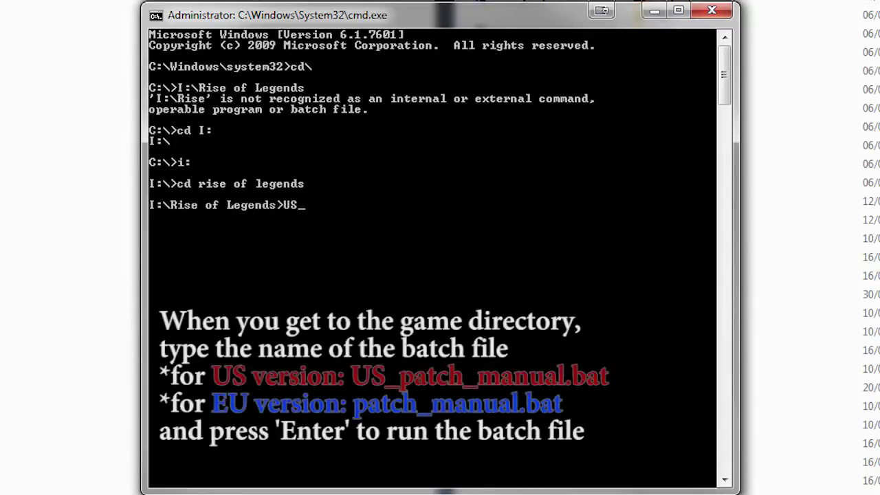
{"action": "type", "text": "_patch_manual.bat"}
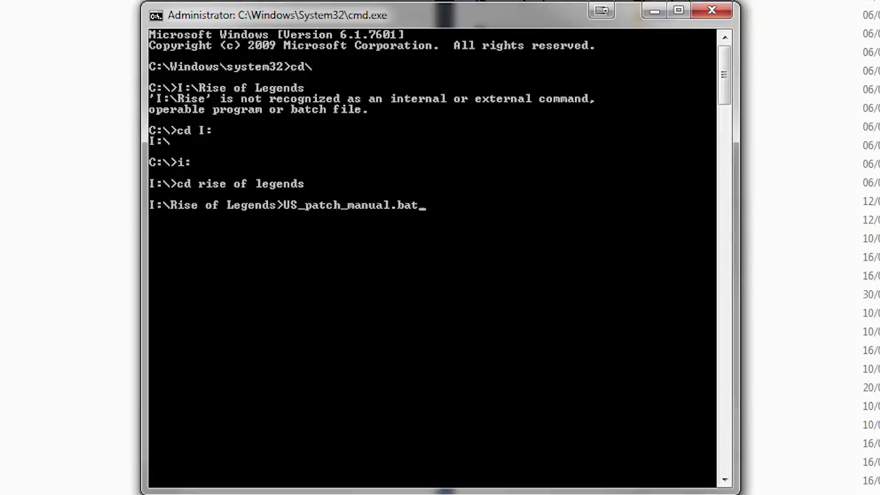
{"action": "key", "text": "Return"}
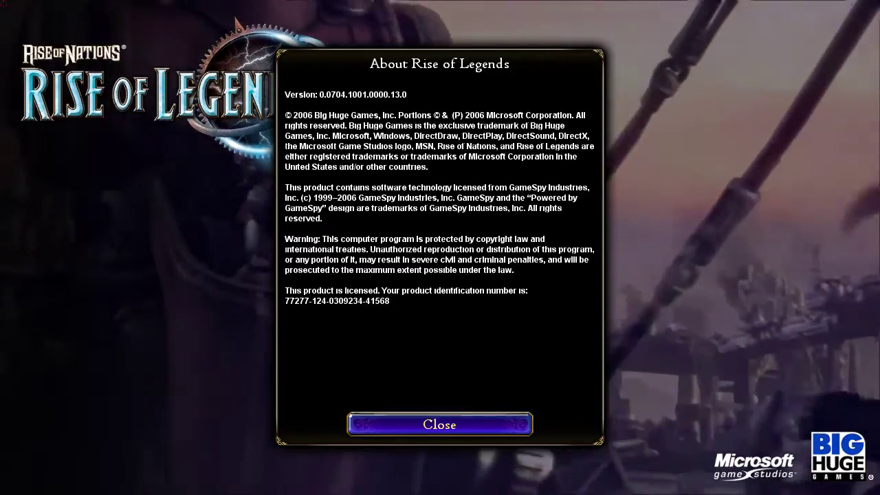
Close the game's About information and select msxml4-KB973685-enu.exe in the RoL patch download folder
{"action": "key", "text": "Escape"}
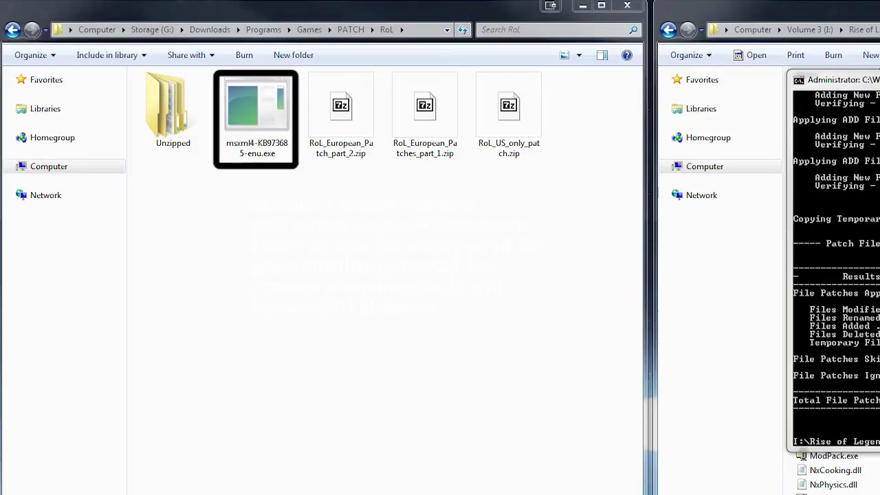
{"action": "left_click", "coordinate": [256, 117]}
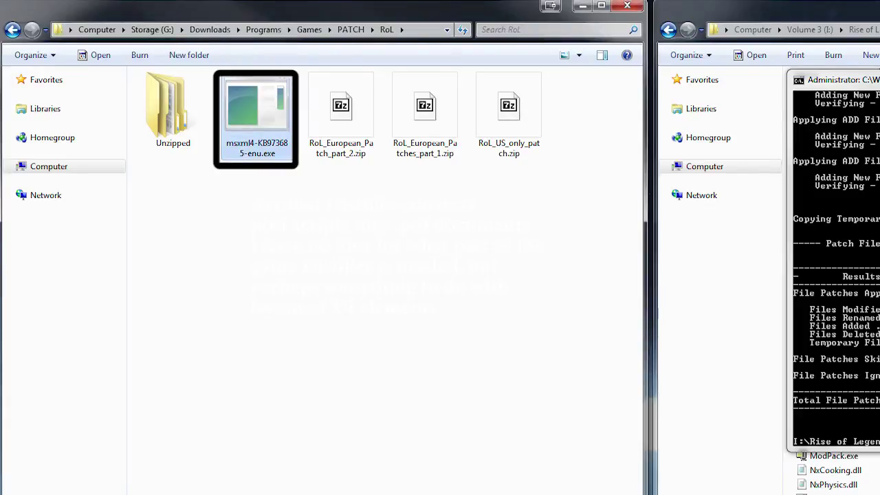